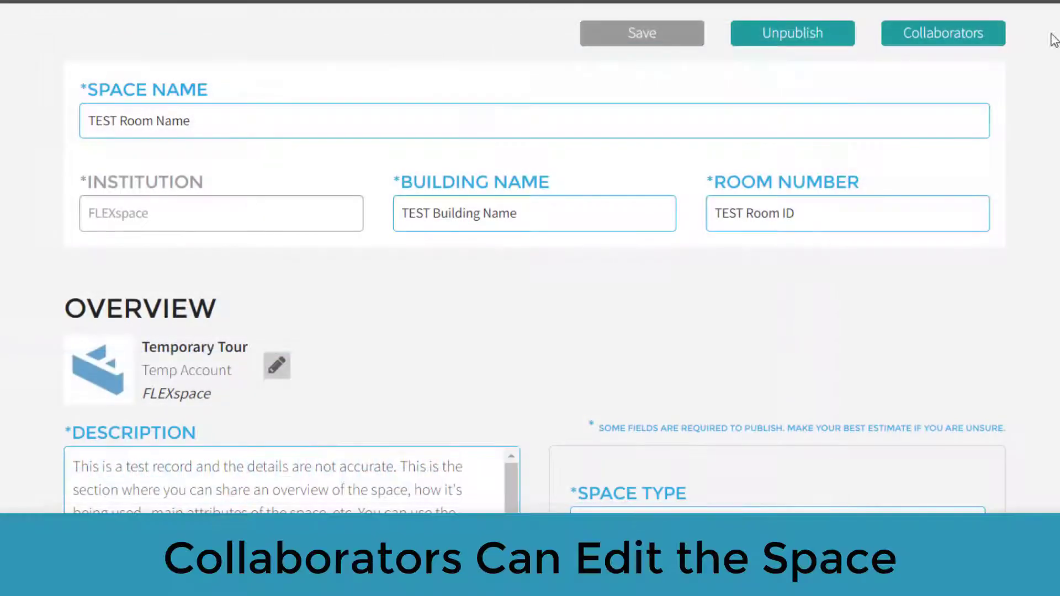
On the All Spaces gallery, view the capacity, project scope and institution type filter options
click(979, 39)
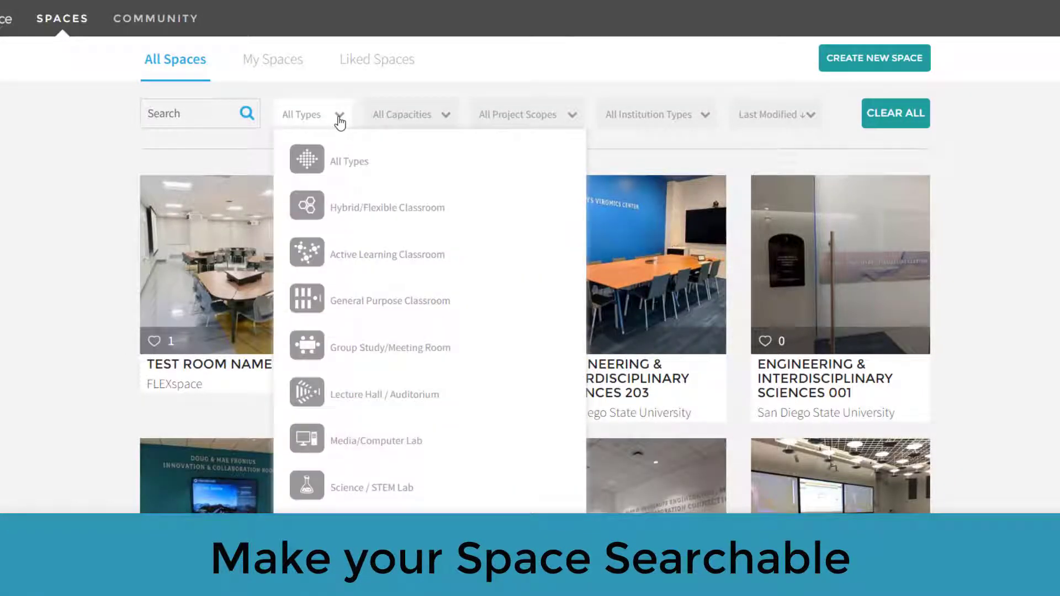
click(446, 117)
click(568, 115)
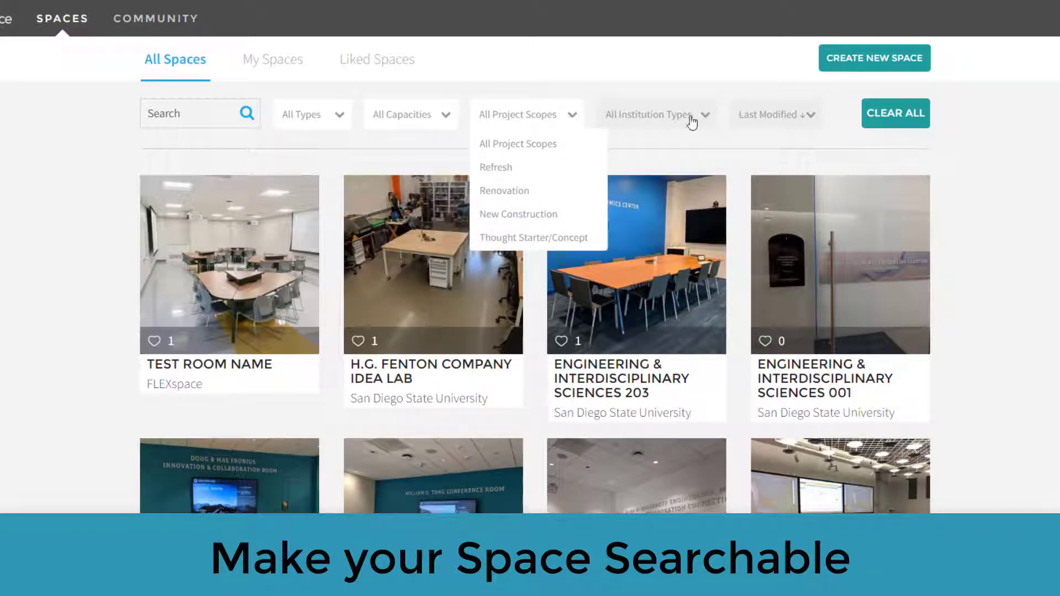
click(702, 116)
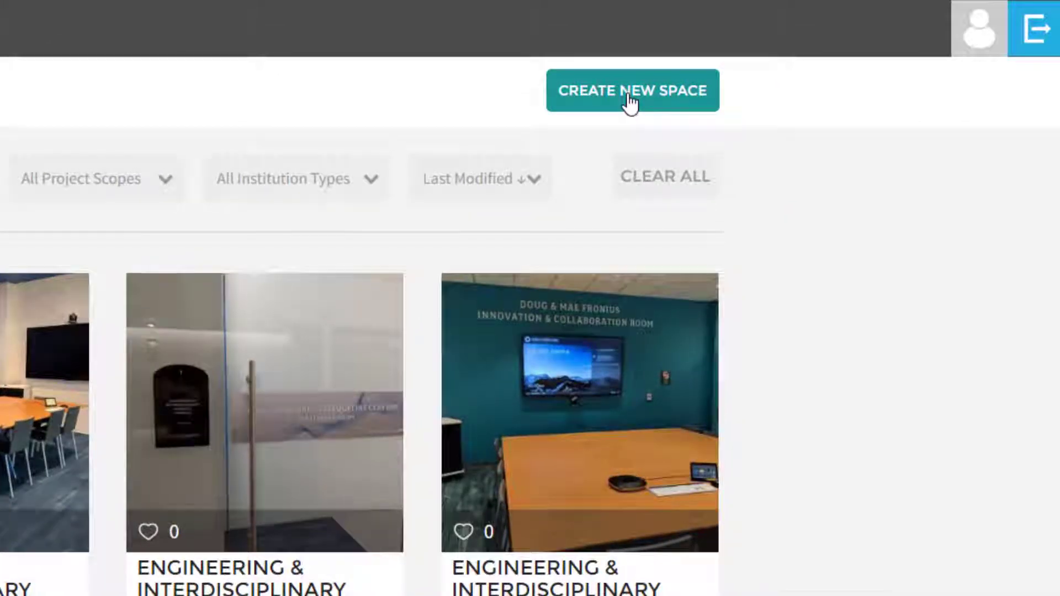
Begin a blank space record with CREATE NEW SPACE
click(630, 100)
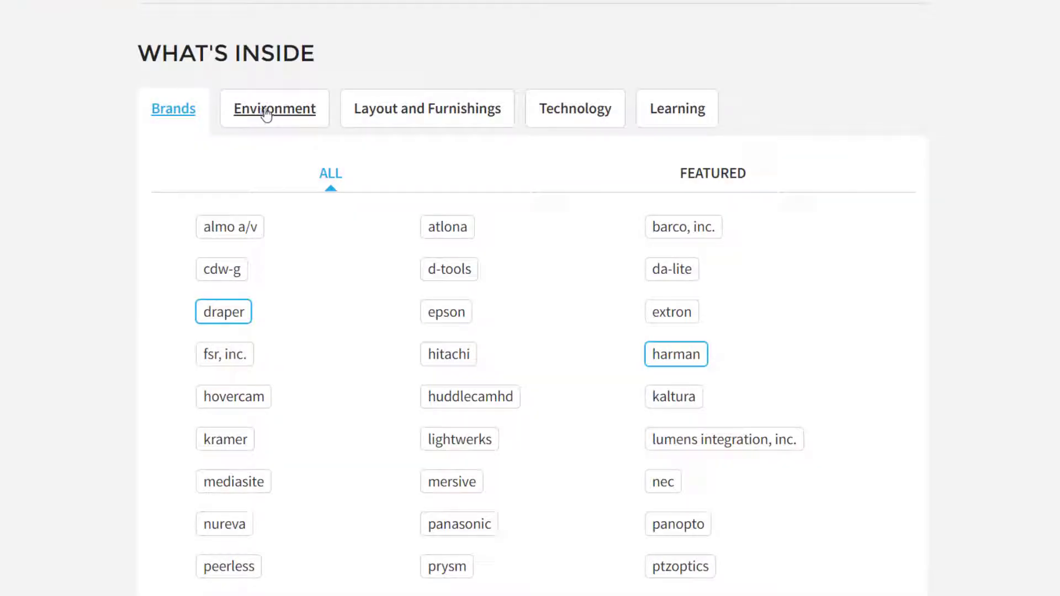
Show the Environment, Layout and Furnishings, Technology and Learning tags in turn
click(266, 113)
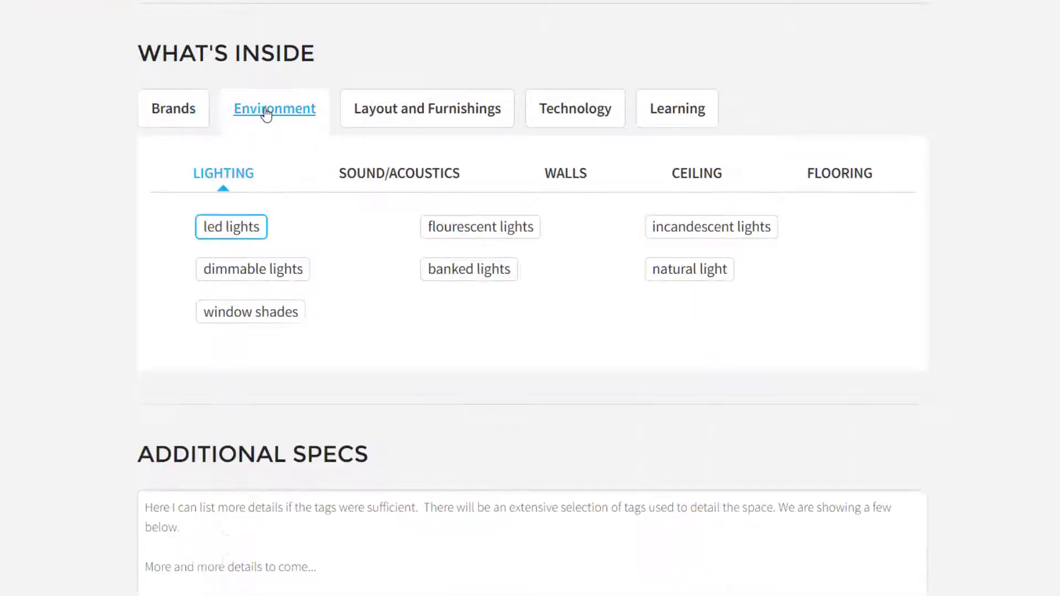
click(388, 108)
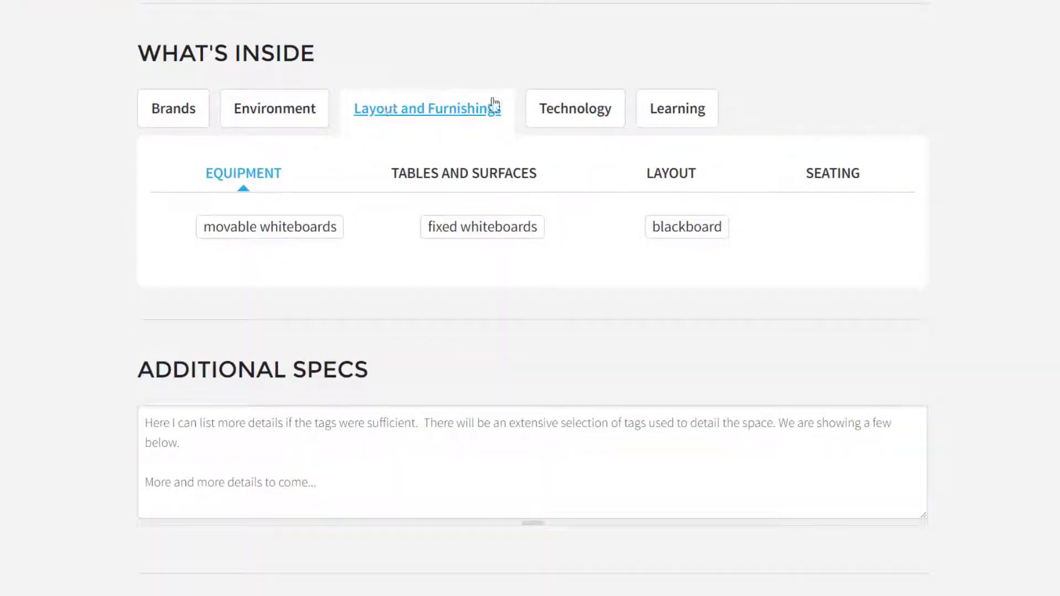
click(561, 112)
click(689, 111)
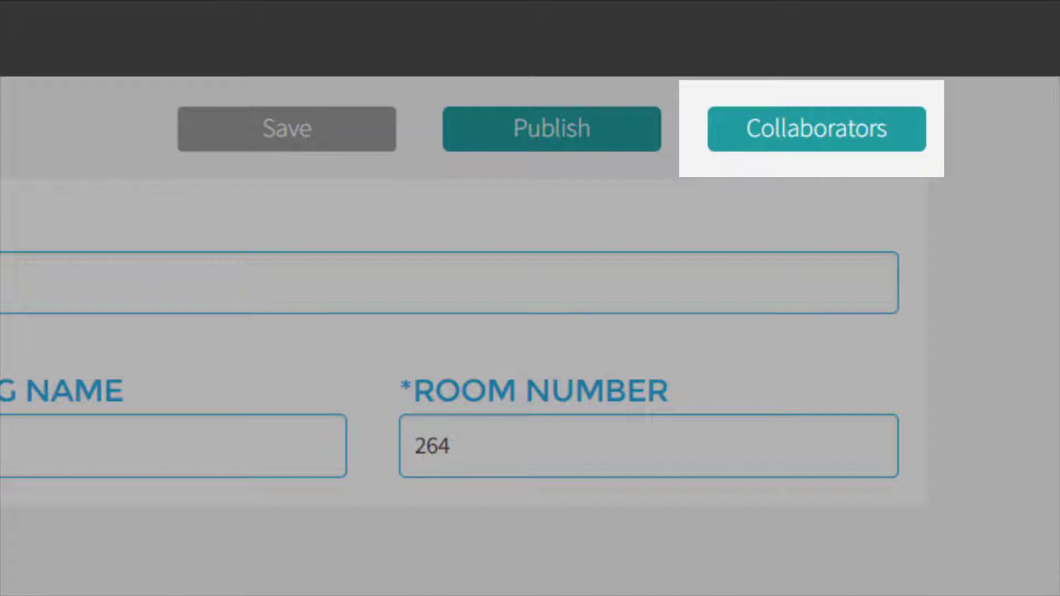
Make another collaborator owner so the institution becomes San Diego State University; view Space Type choices
click(438, 255)
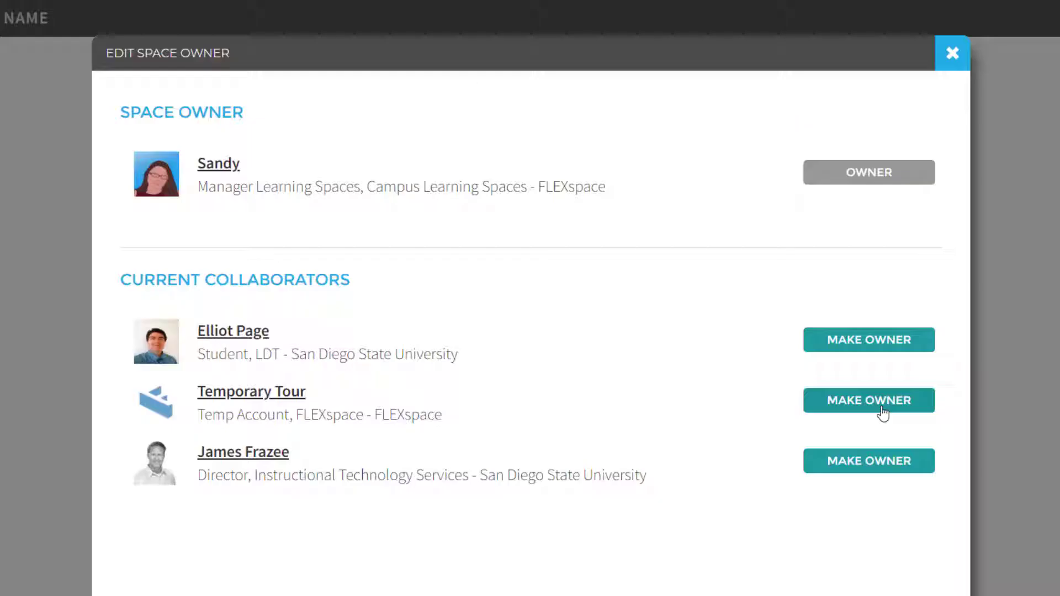
click(882, 463)
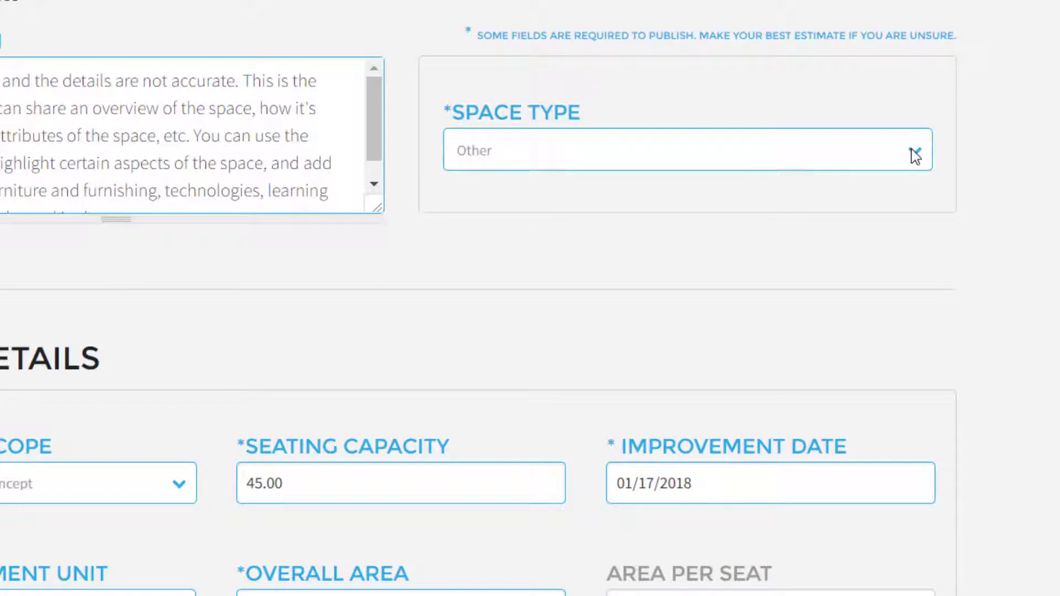
click(915, 156)
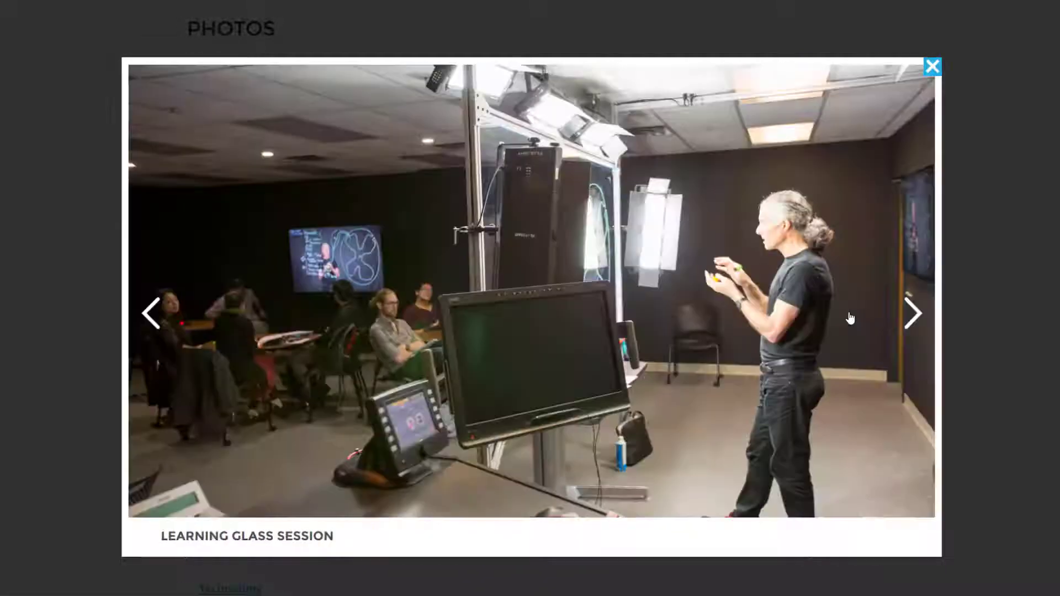
Advance to the next Learning Glass Session photo, then close the viewer
click(914, 318)
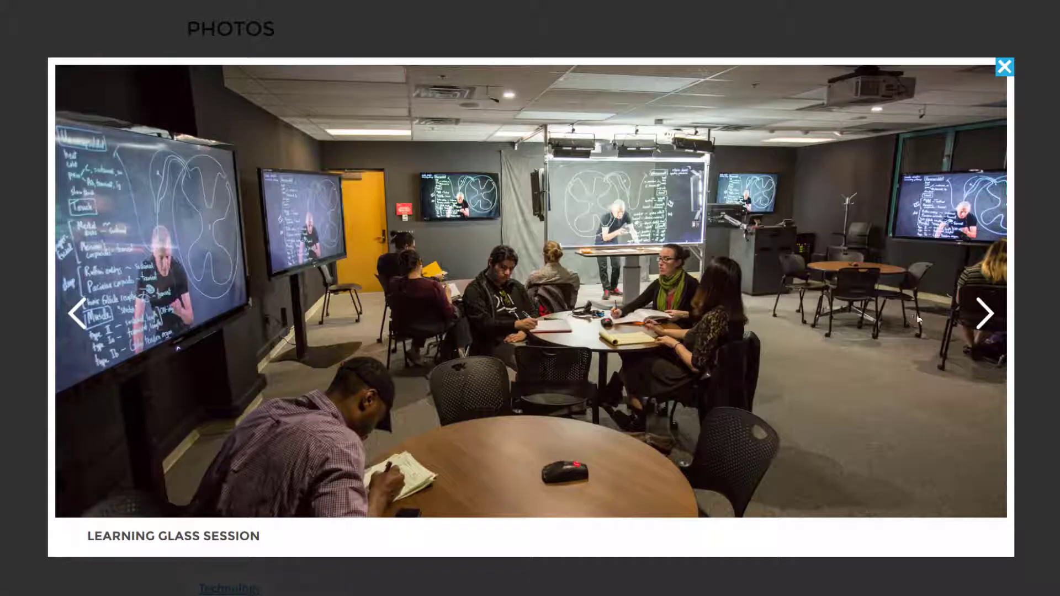
click(983, 320)
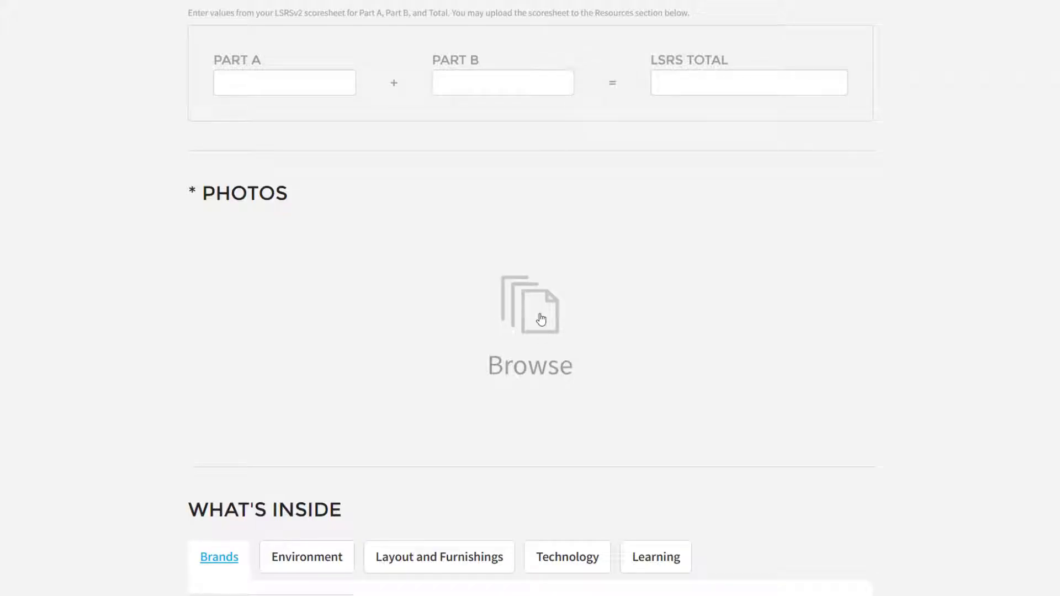
Upload LearningGlassStudio5.jpg through the media browser
click(541, 319)
click(153, 180)
click(483, 130)
click(492, 455)
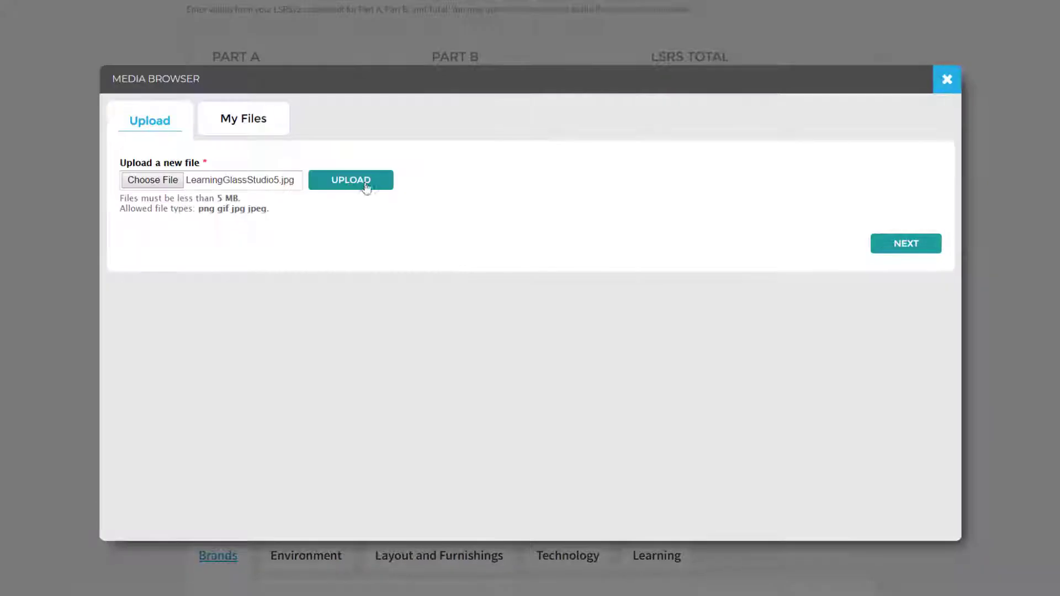
click(366, 182)
Give the photo SDSU studio alt text and the title 'Learning Glass Session', then save
click(907, 243)
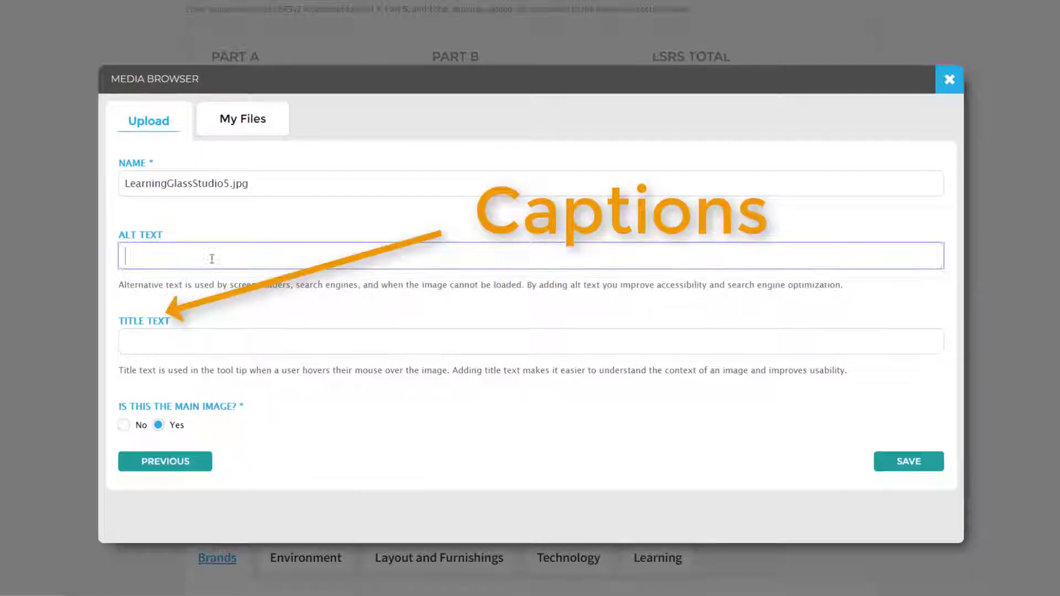
text(Here is a wide angle shot of a learning glass studio session at SDSU)
text(Learning Glass Session)
click(905, 460)
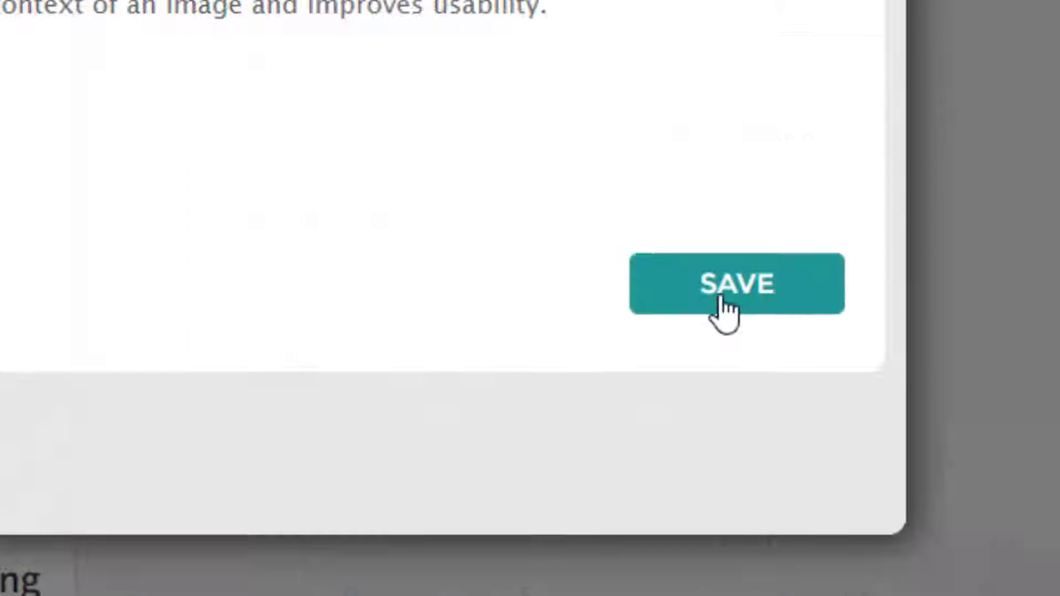
click(725, 309)
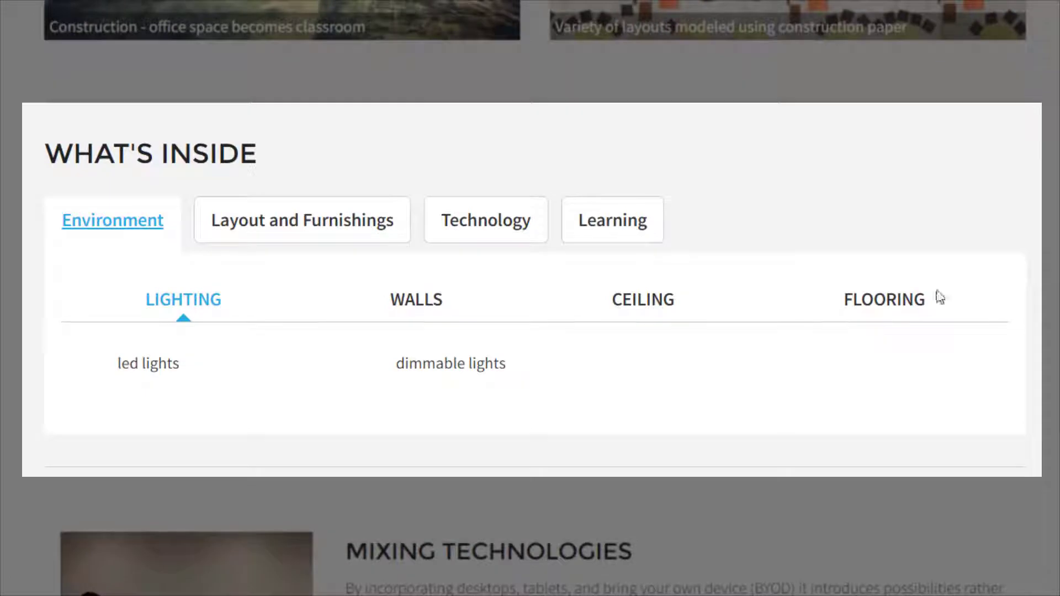
After glancing at Layout and Learning tags, search all spaces for 'language lab'
click(328, 230)
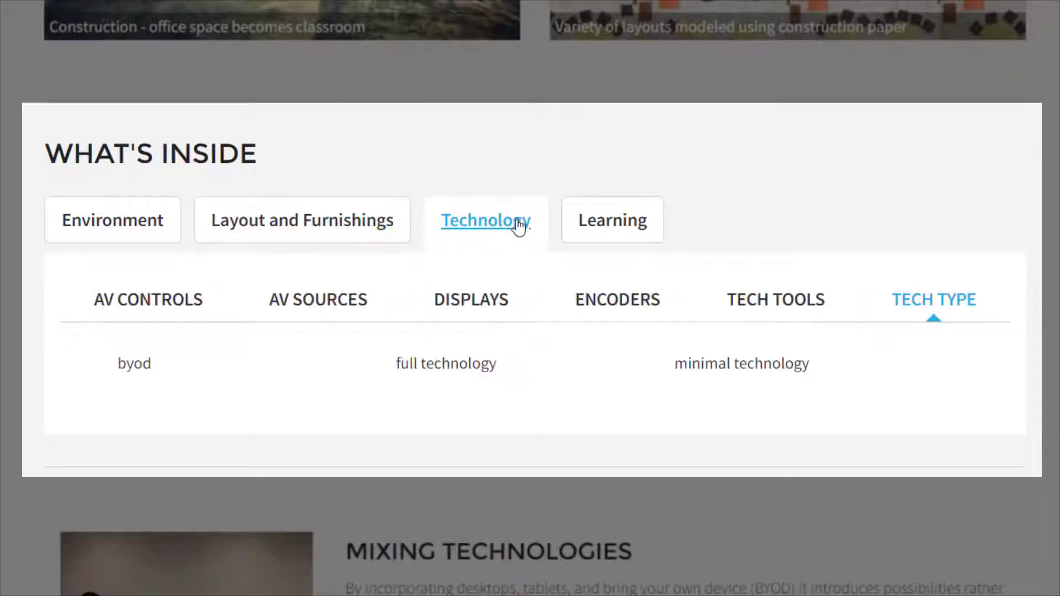
click(598, 228)
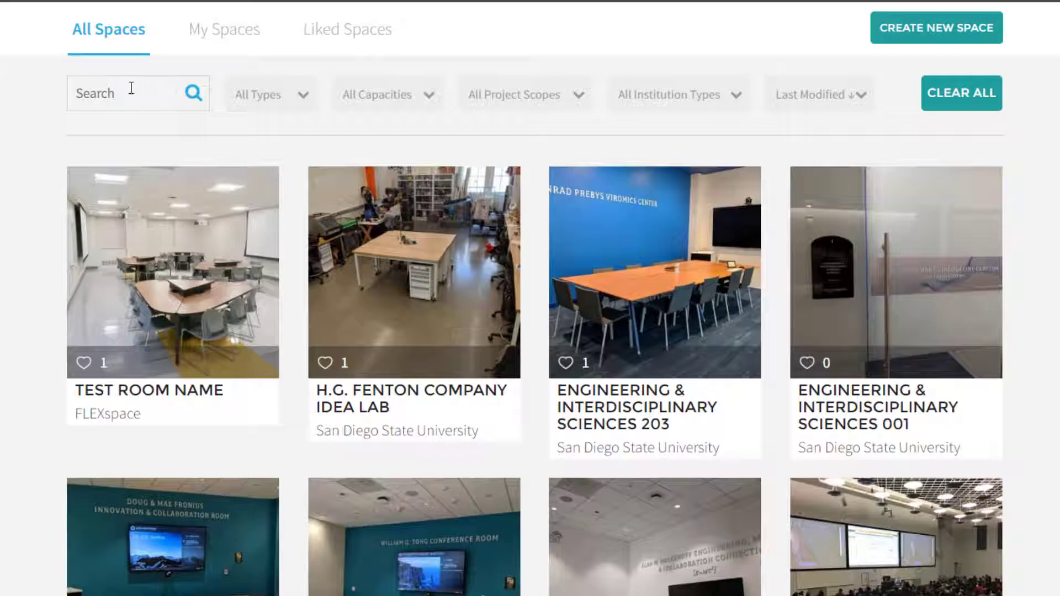
click(130, 88)
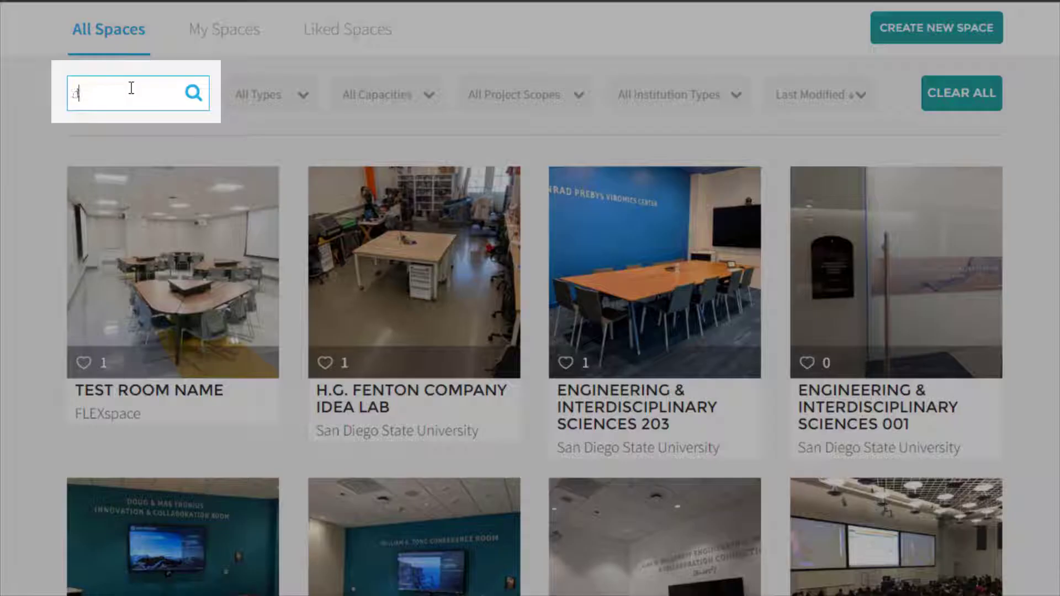
text(language lab)
click(194, 94)
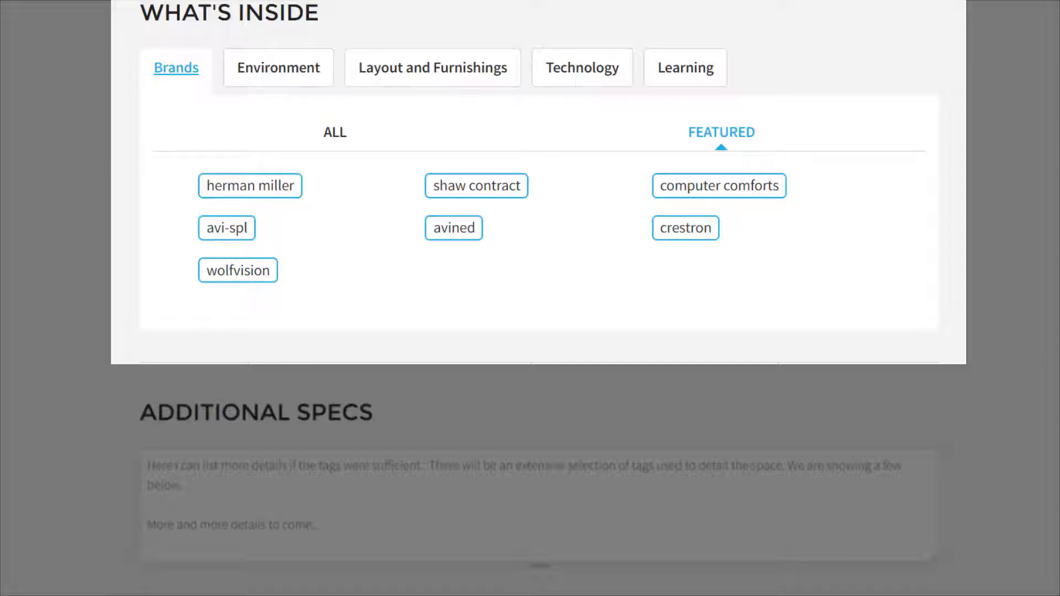
Review Technology sub-tags AV Sources, Displays, Encoders and Physical Output, then the Learning tags
click(450, 76)
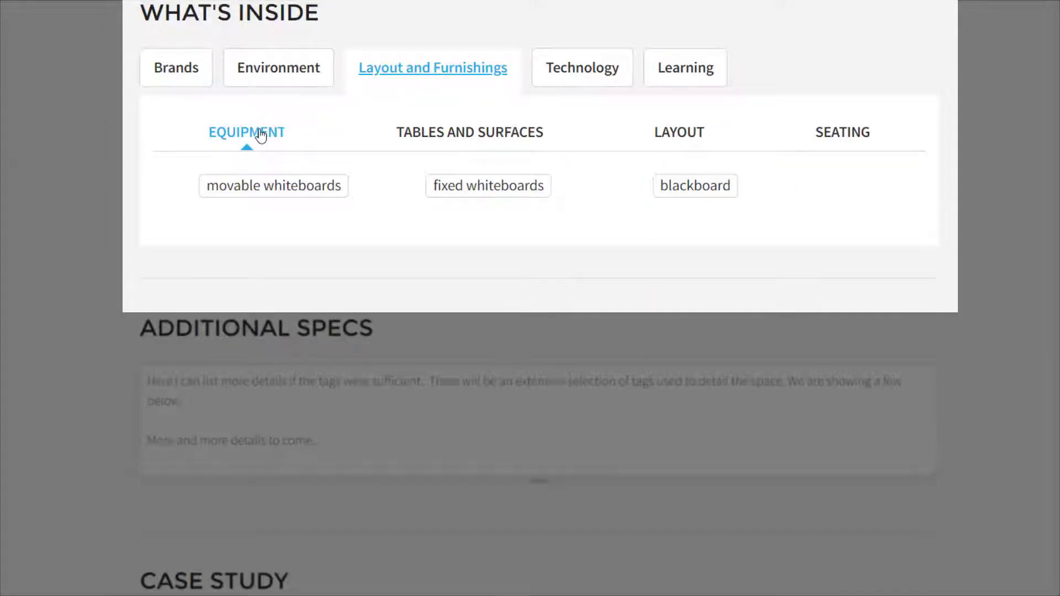
click(583, 71)
click(314, 135)
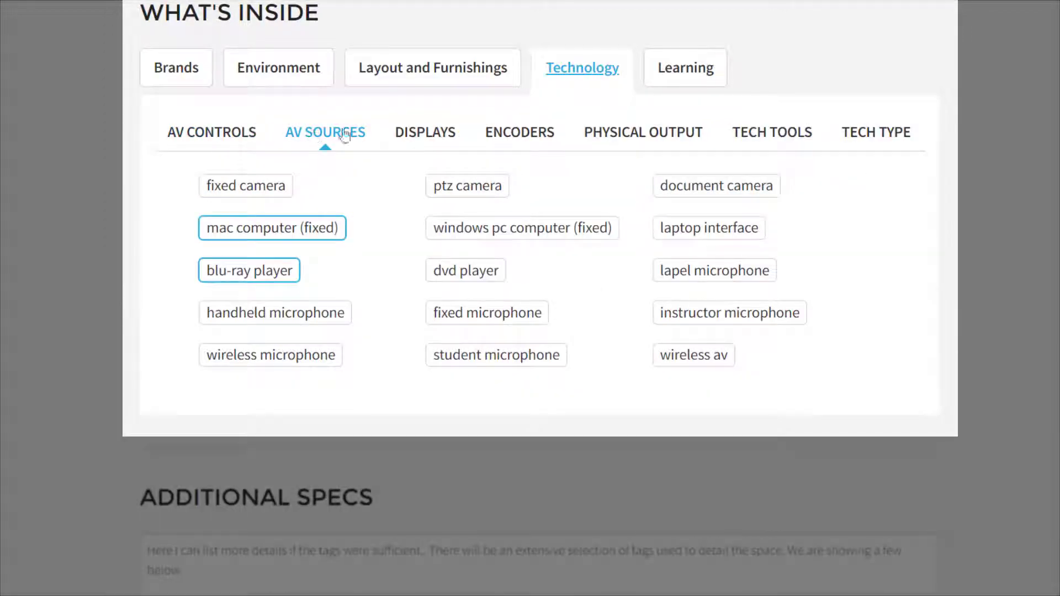
click(414, 135)
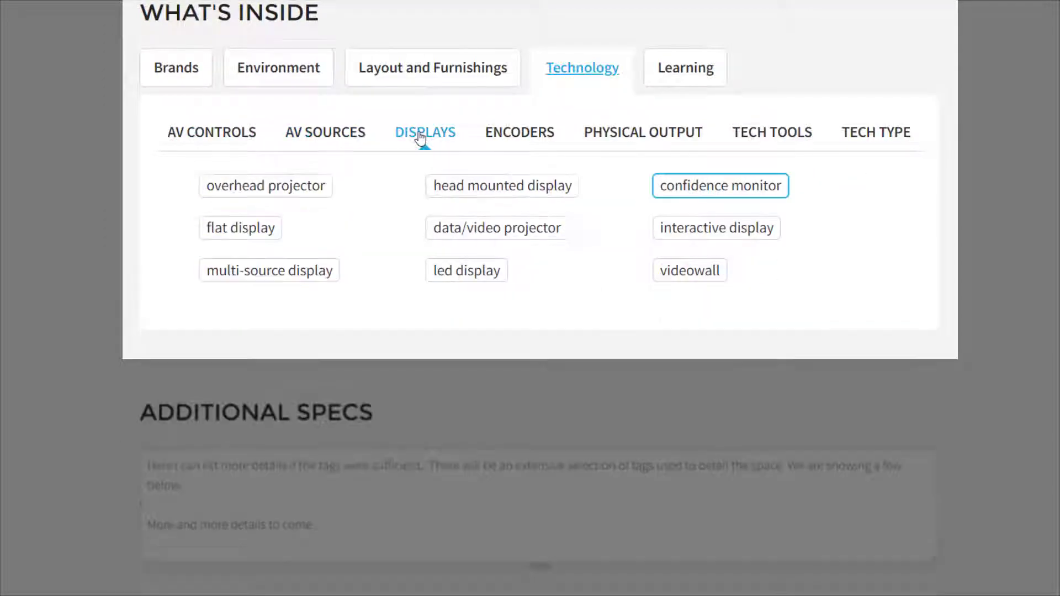
click(529, 138)
click(629, 139)
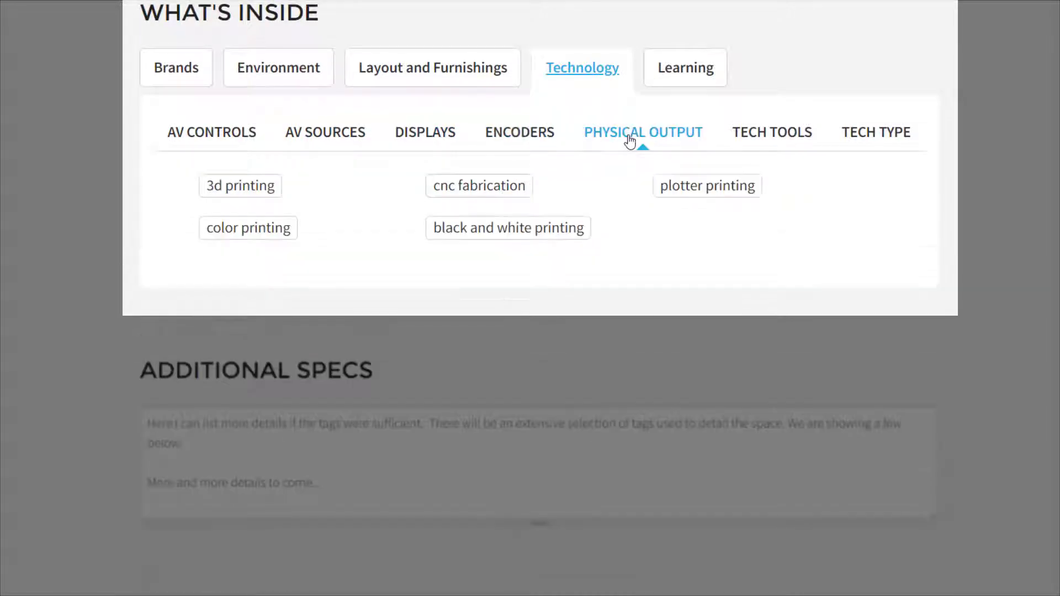
click(684, 78)
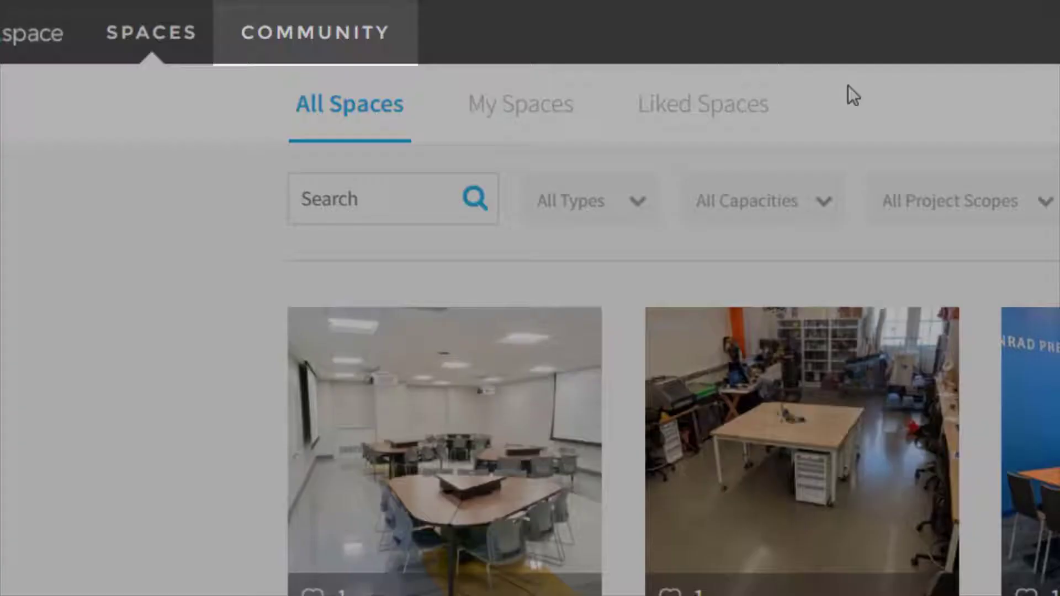
Start a New Topic in the FLEXspace Initiative Suggestion Box forum under Community
click(366, 37)
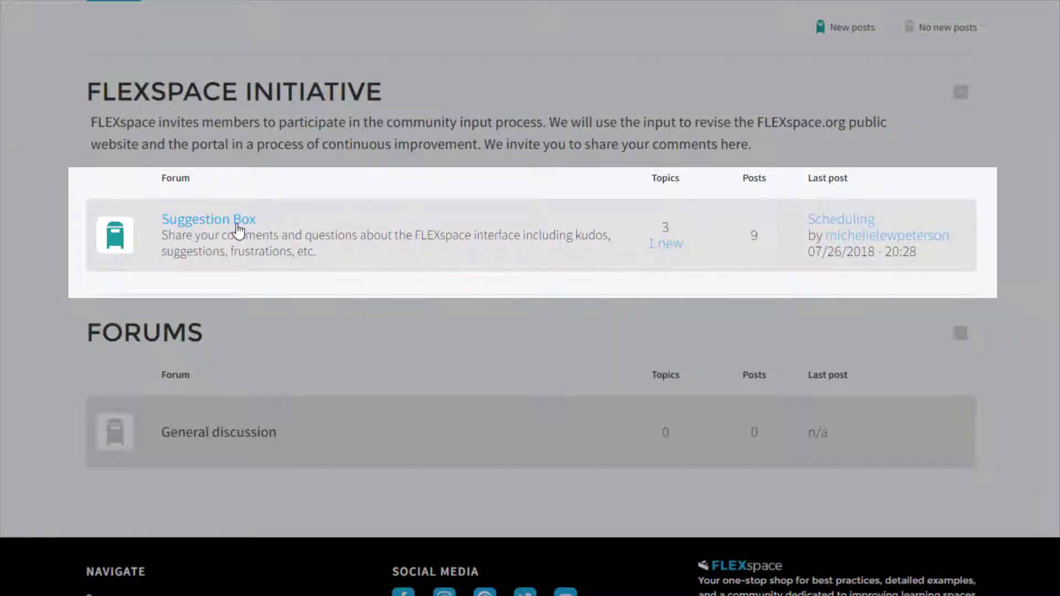
click(208, 219)
click(736, 94)
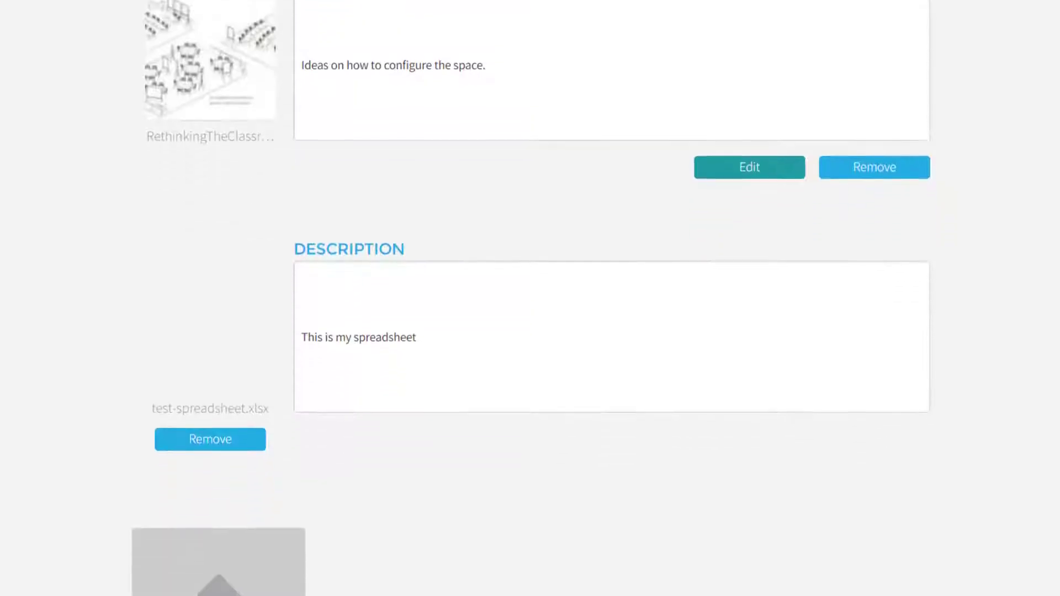
Open the Media Browser from the Resources upload tile to add a resource file
click(233, 444)
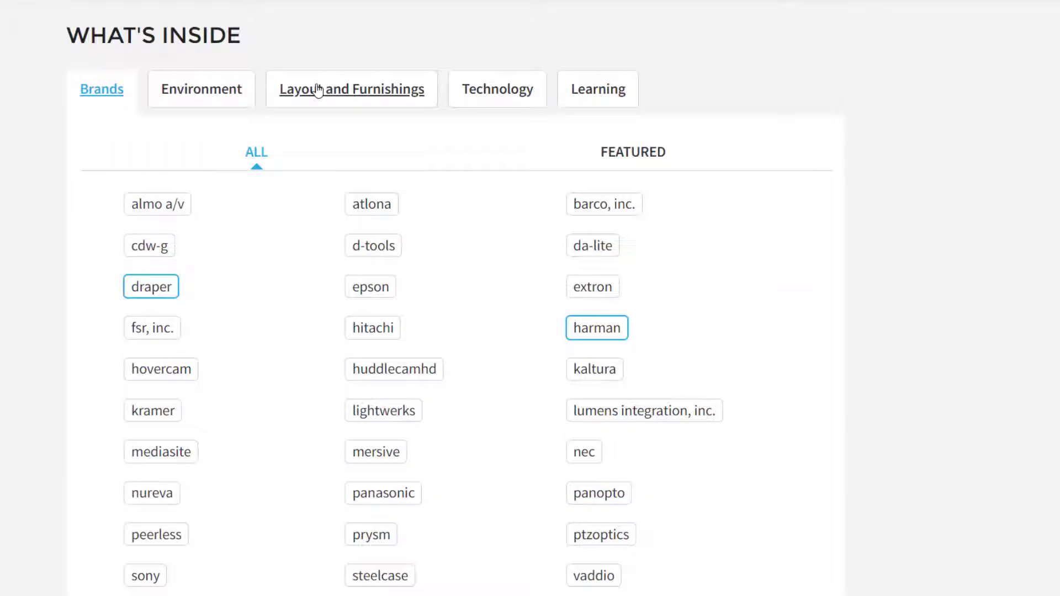
Switch What's Inside to Layout and Furnishings and show its Tables and Surfaces tags
click(318, 90)
click(402, 154)
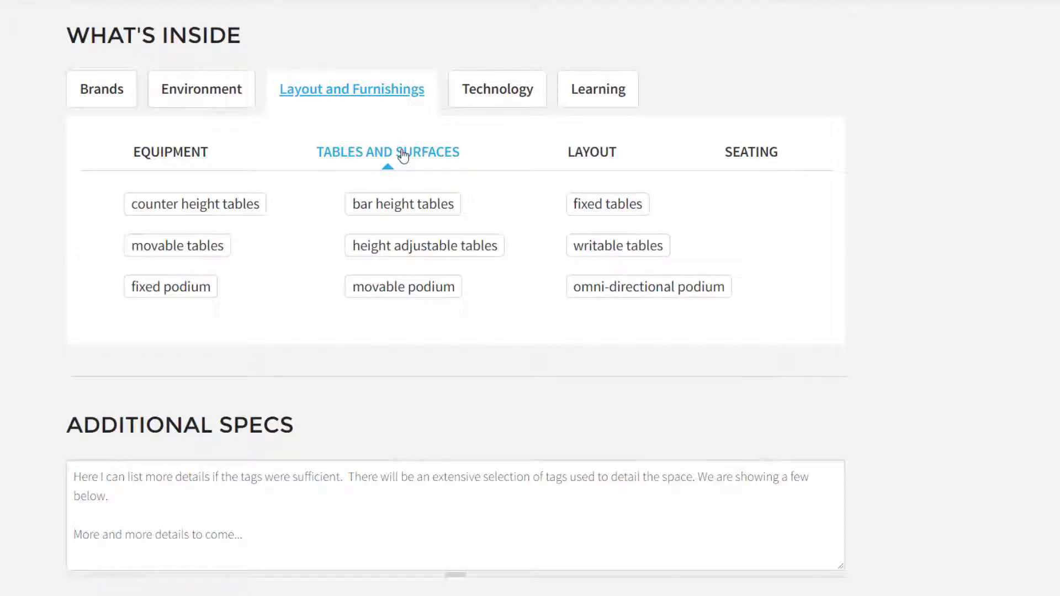